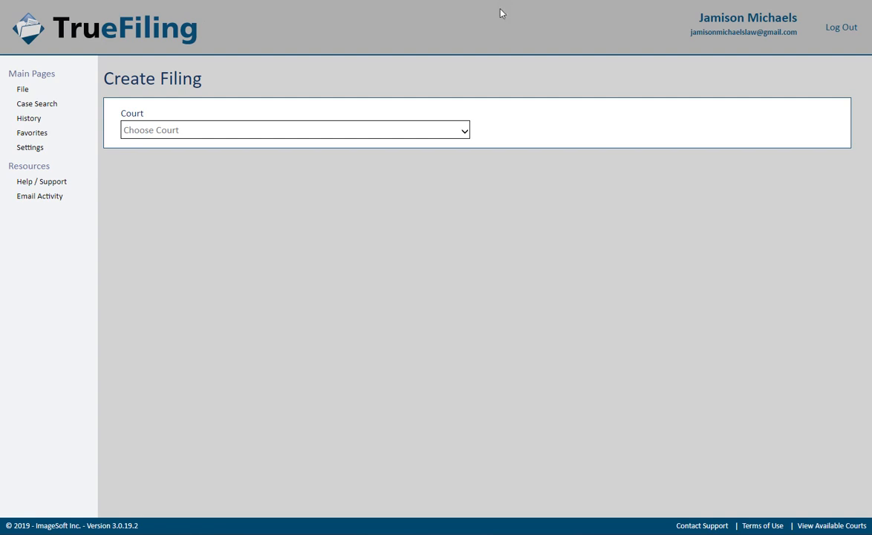
pyautogui.click(461, 132)
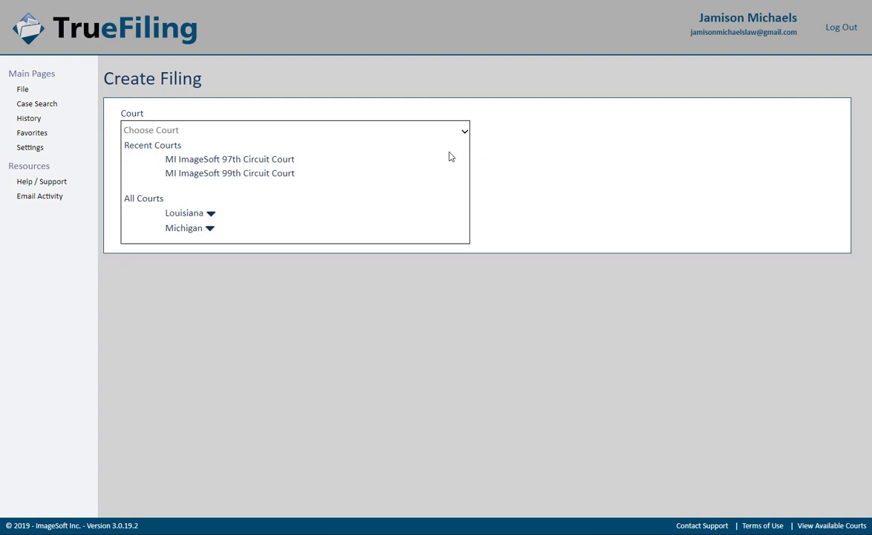
pyautogui.click(447, 160)
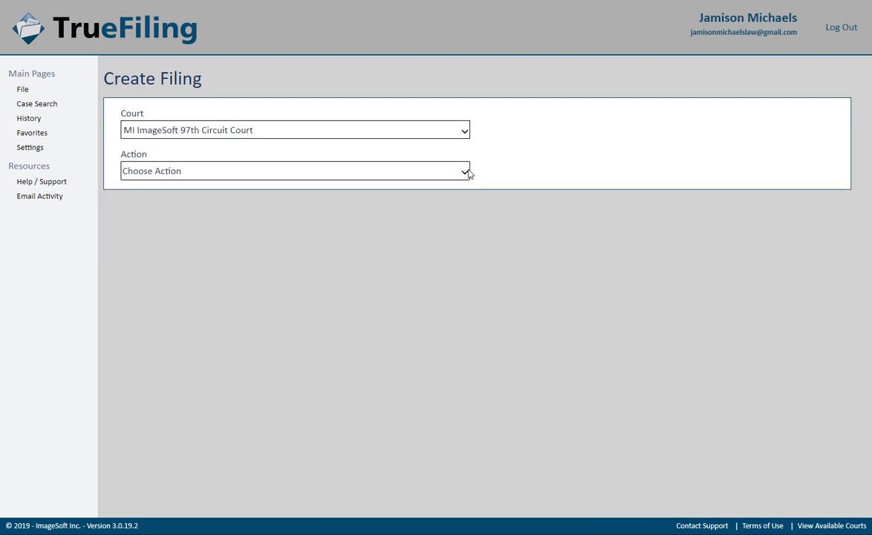
pyautogui.click(465, 173)
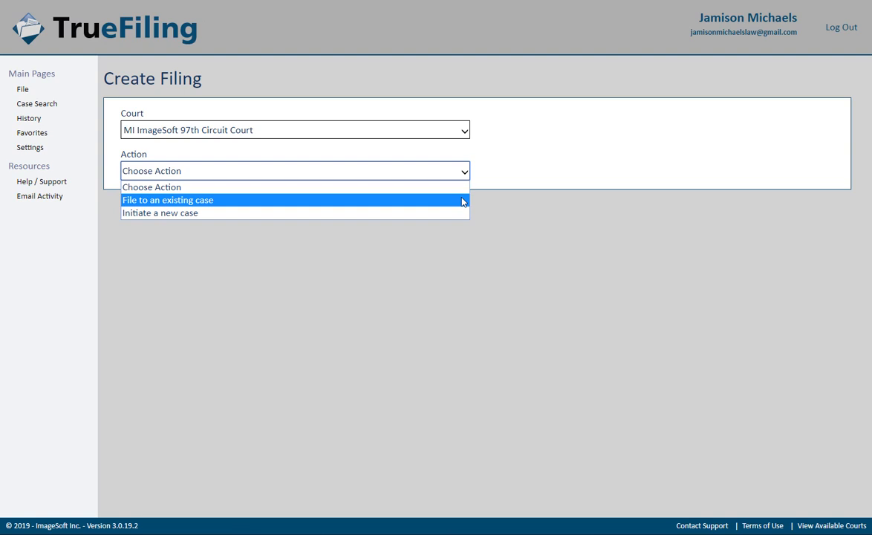
pyautogui.click(462, 201)
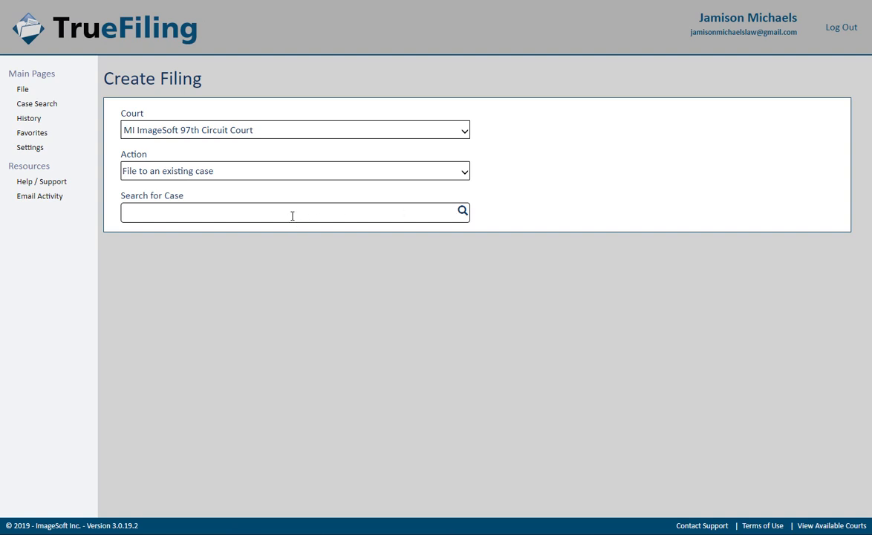
pyautogui.write('10090')
pyautogui.click(462, 213)
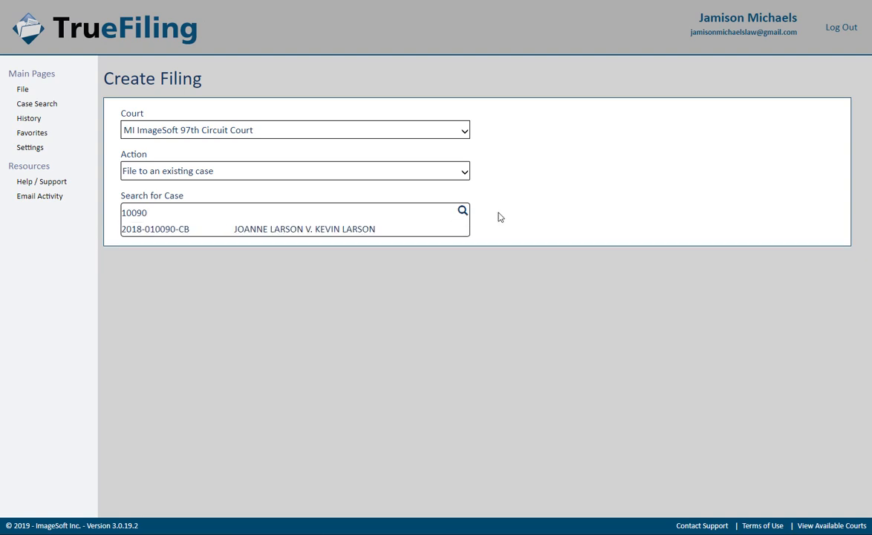
pyautogui.click(405, 231)
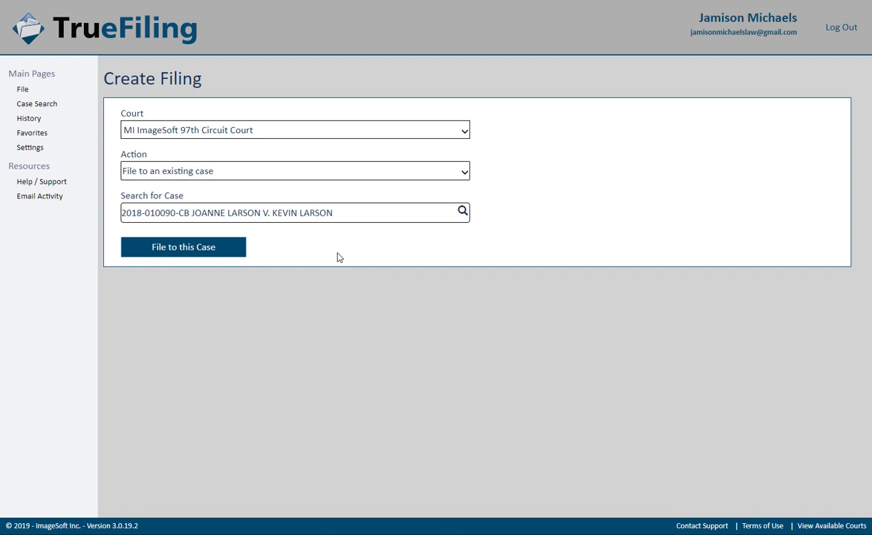
pyautogui.click(233, 255)
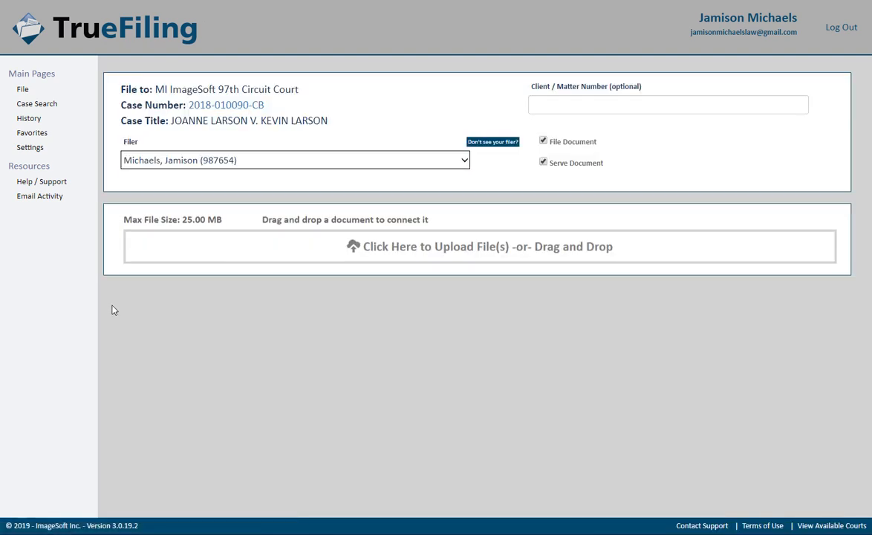
pyautogui.click(387, 159)
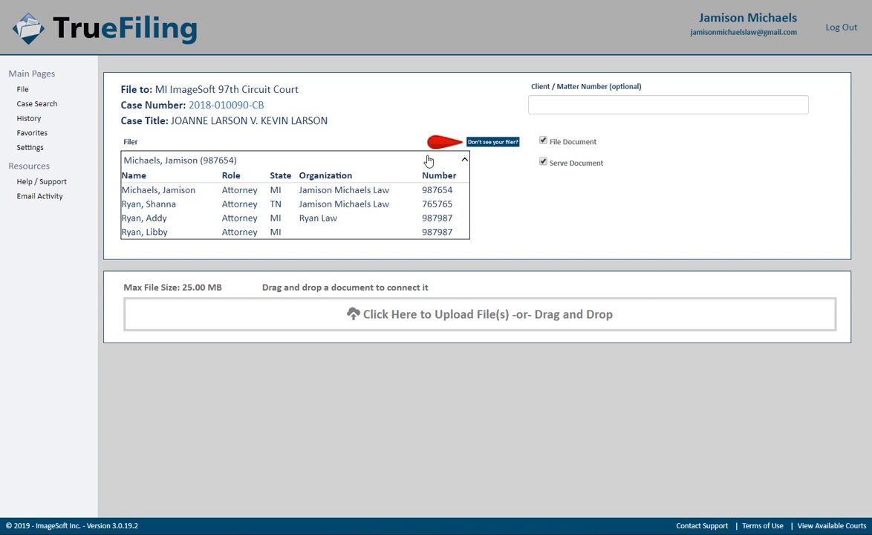
pyautogui.click(499, 141)
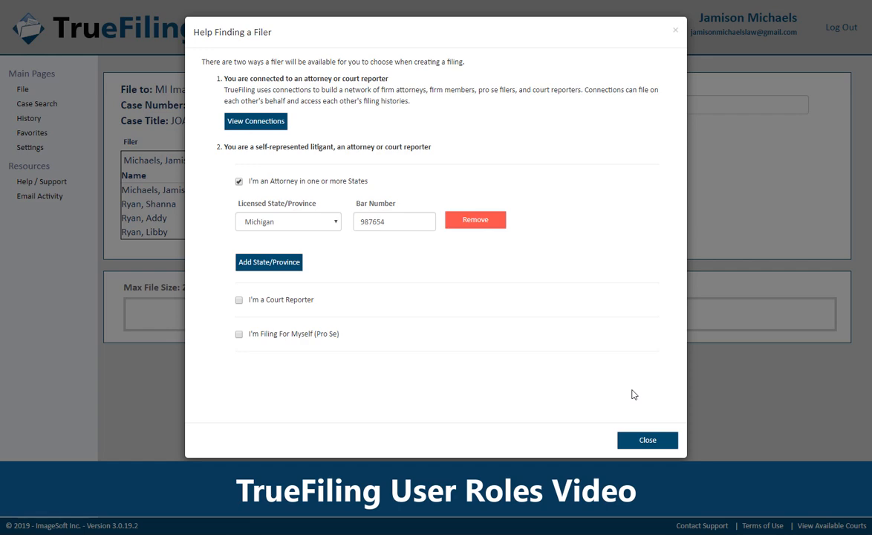
pyautogui.click(648, 438)
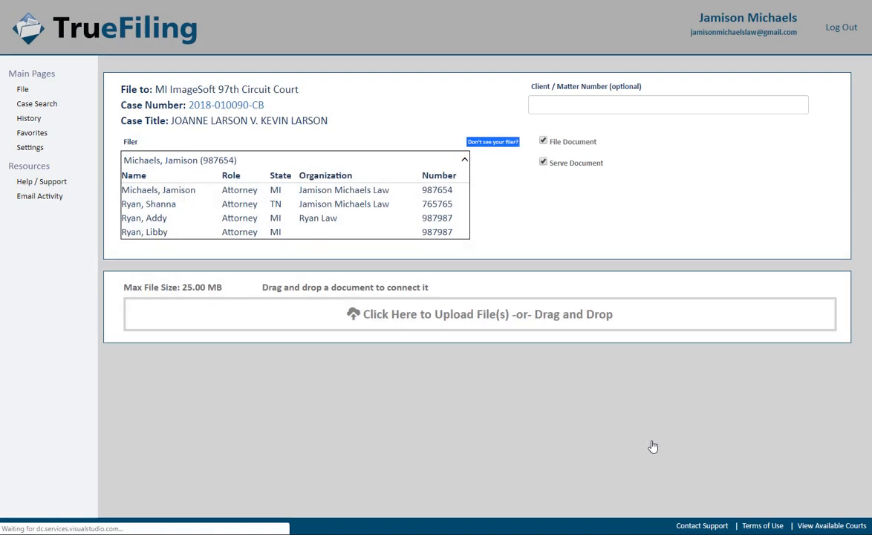
pyautogui.click(433, 161)
pyautogui.click(440, 178)
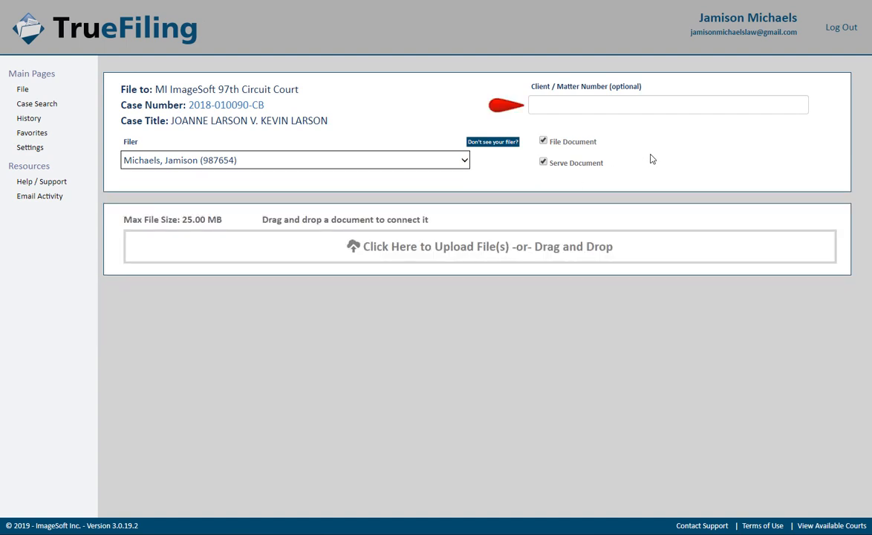
# Step: Enter 987 as the filing's client/matter number
pyautogui.click(633, 106)
pyautogui.write('98')
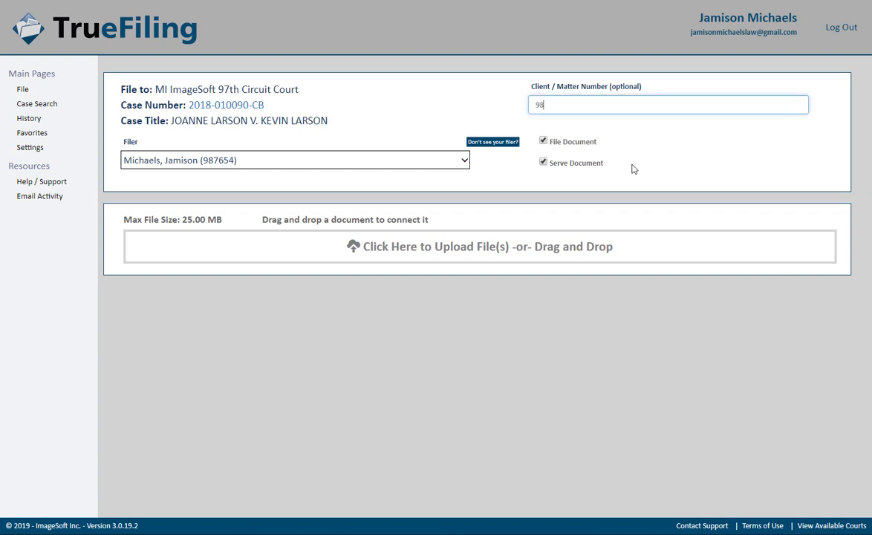
pyautogui.write('7')
pyautogui.click(636, 171)
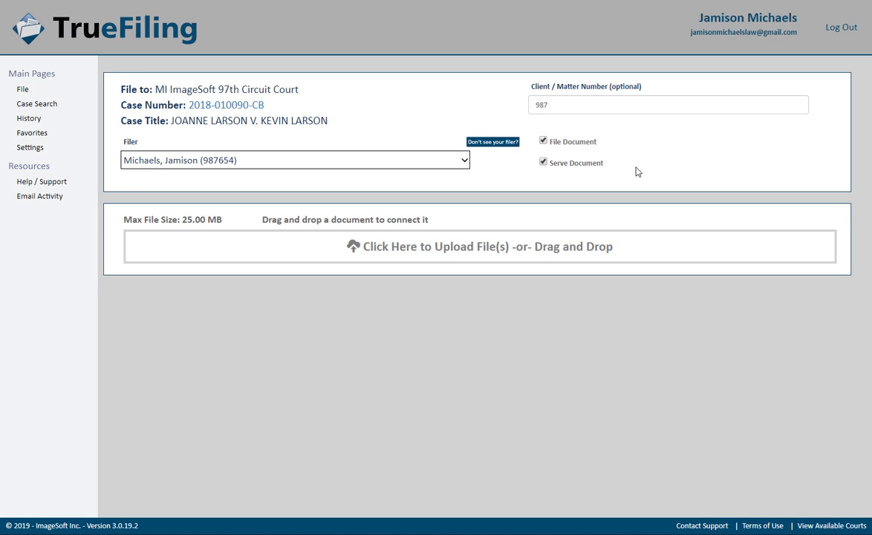
# Step: Upload Motion.pdf to the filing by dragging it in from the Court Filing Documents folder
pyautogui.click(610, 248)
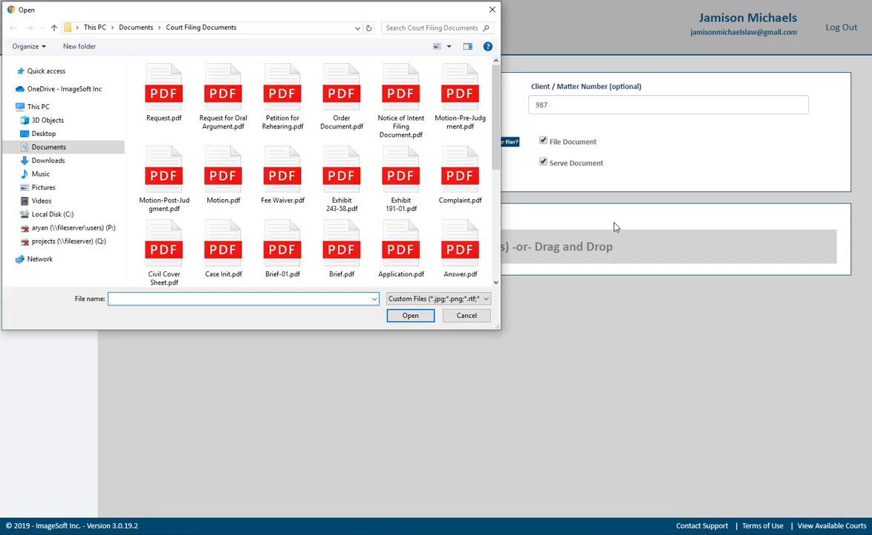
pyautogui.click(230, 186)
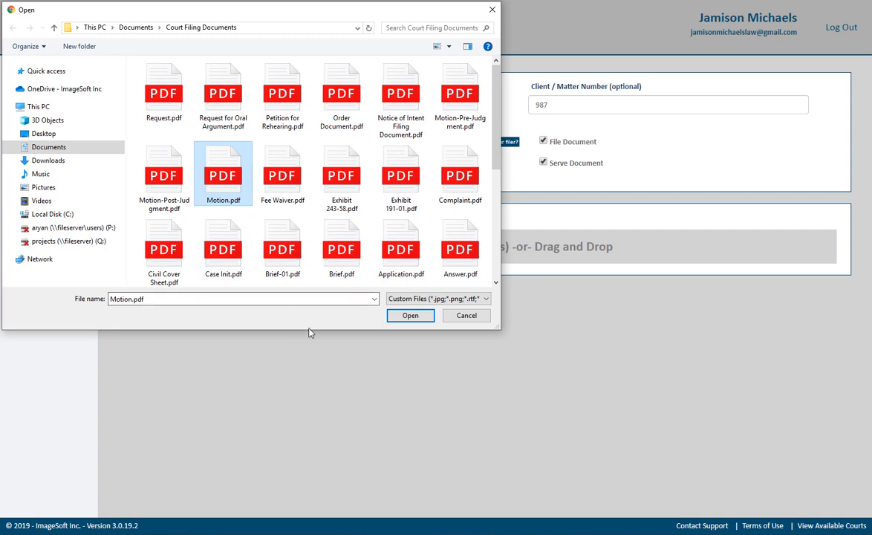
pyautogui.click(481, 323)
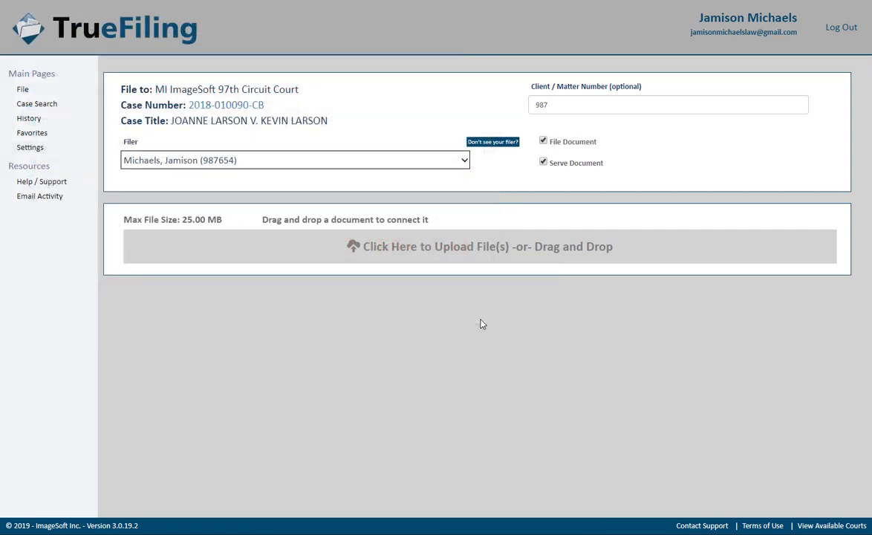
pyautogui.hotkey('alt', 'Tab')
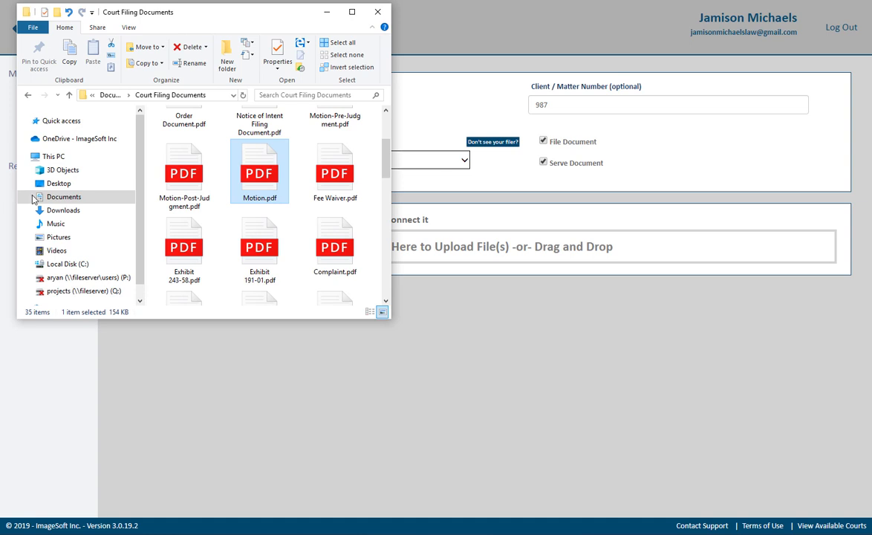
pyautogui.moveTo(234, 161); pyautogui.dragTo(289, 181)
pyautogui.moveTo(454, 245); pyautogui.dragTo(520, 254)
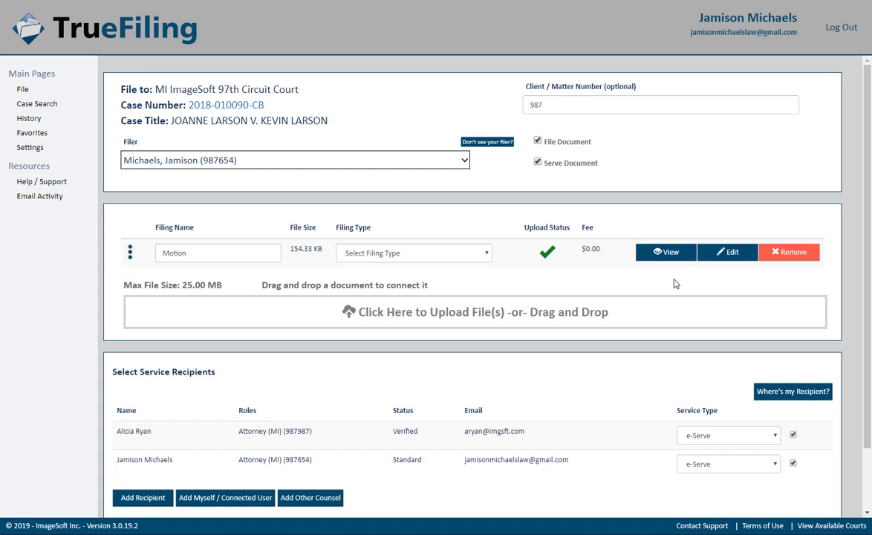
# Step: Set the Motion document's filing type to Motion - $20.00
pyautogui.click(483, 253)
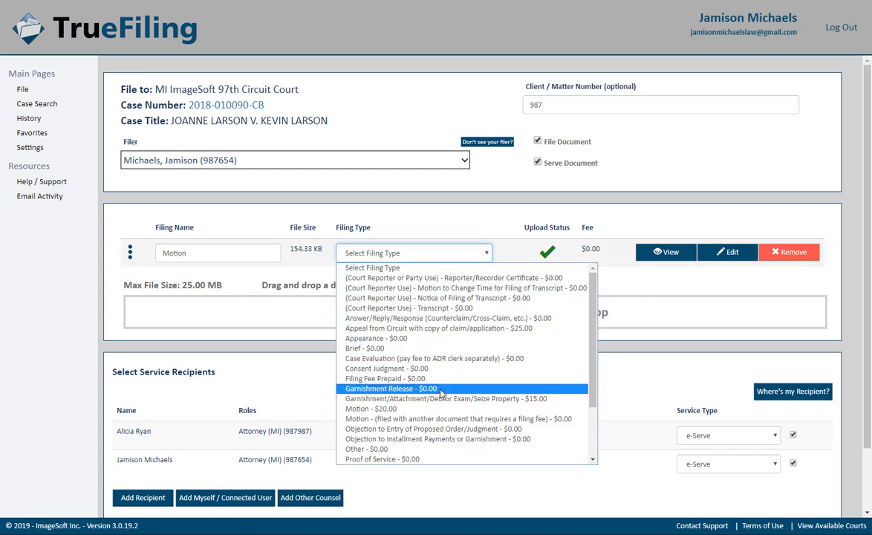
pyautogui.click(457, 408)
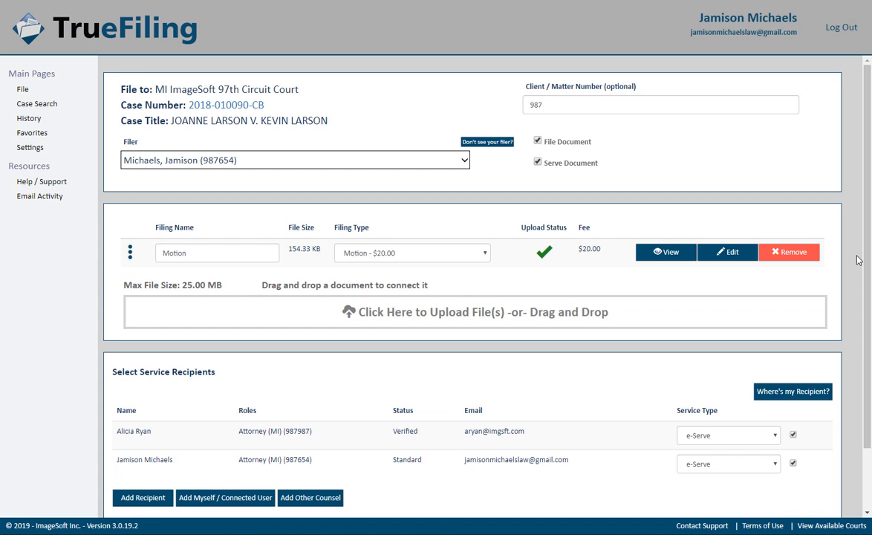
# Step: Add then discard a note on the Motion document, and upload Brief.pdf as a second document
pyautogui.click(730, 256)
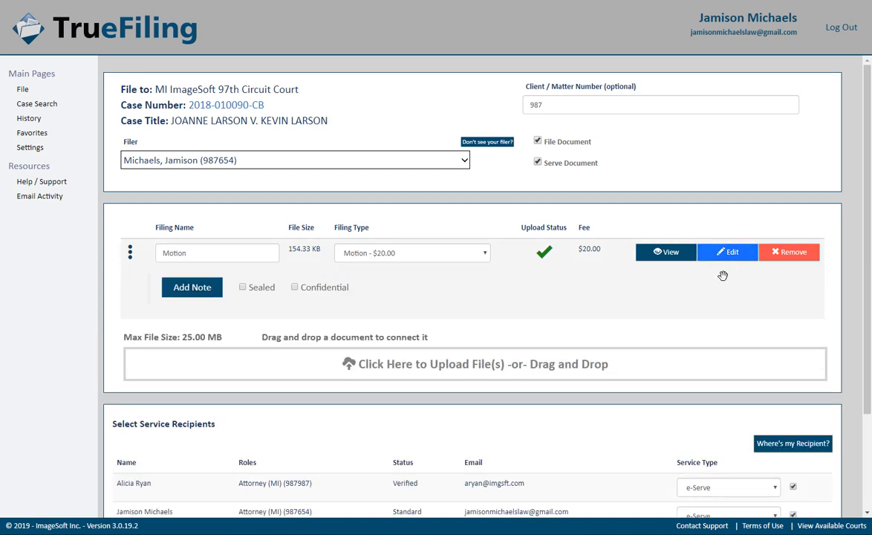
pyautogui.click(190, 287)
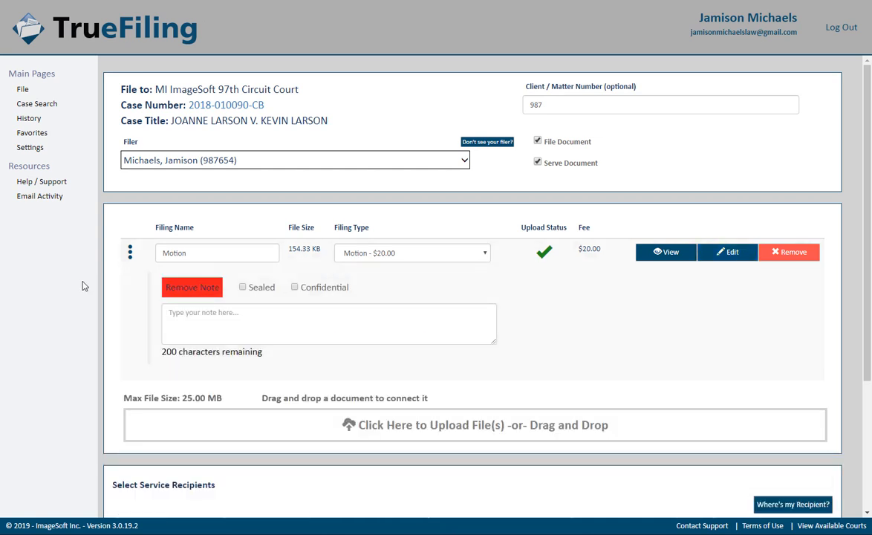
pyautogui.click(169, 276)
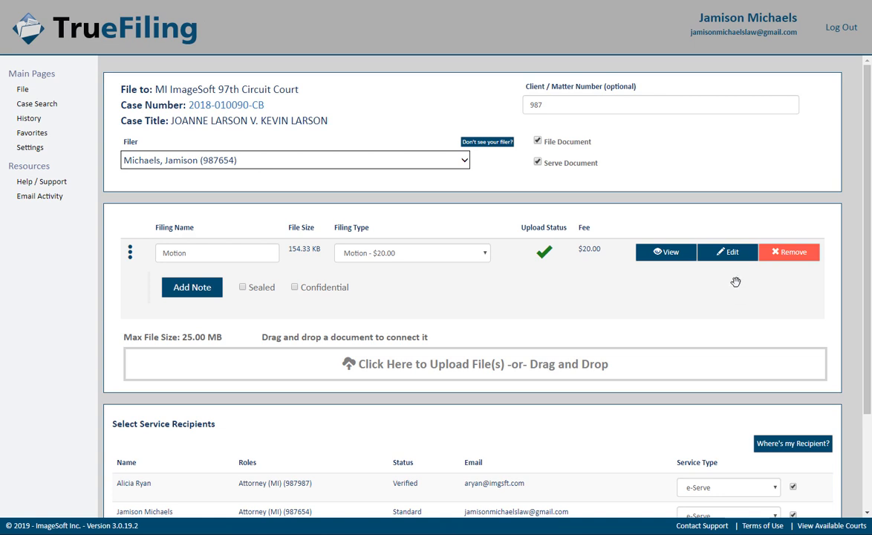
pyautogui.click(735, 254)
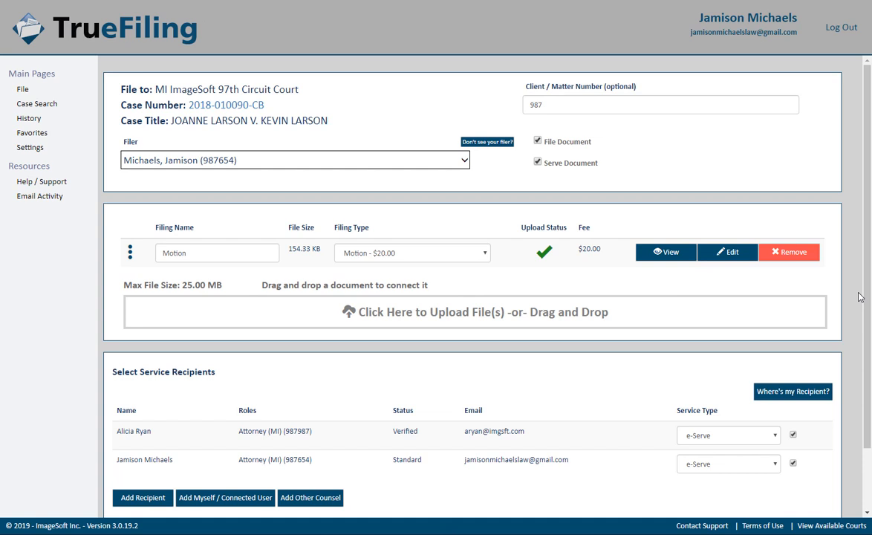
pyautogui.click(791, 312)
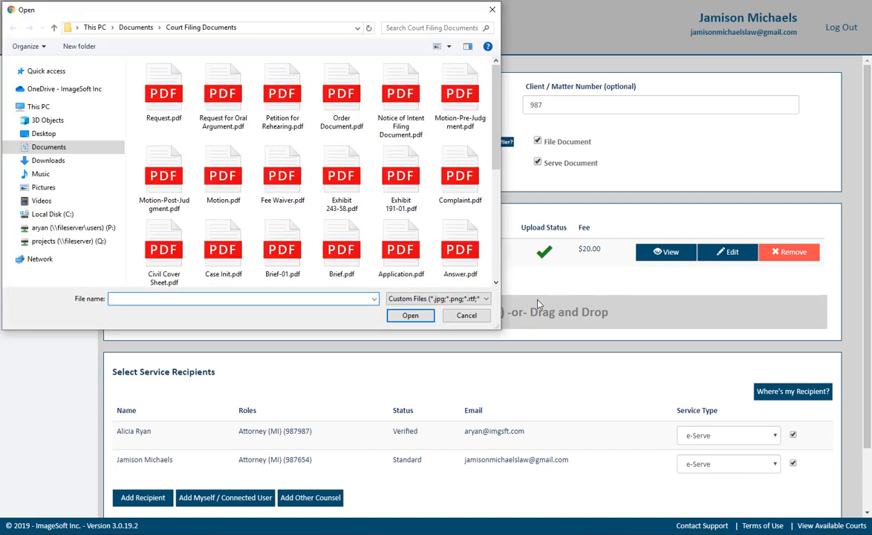
pyautogui.doubleClick(332, 252)
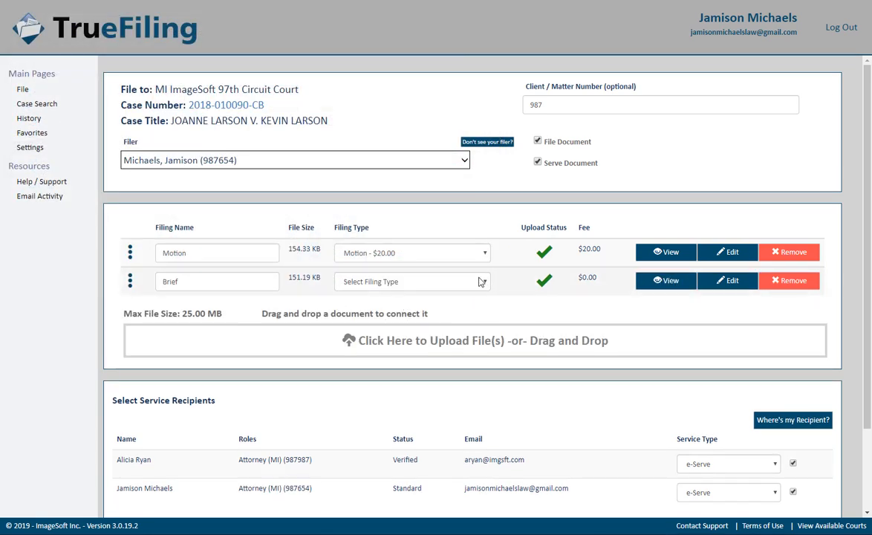
# Step: Classify the Brief document as filing type Brief - $0.00
pyautogui.click(484, 282)
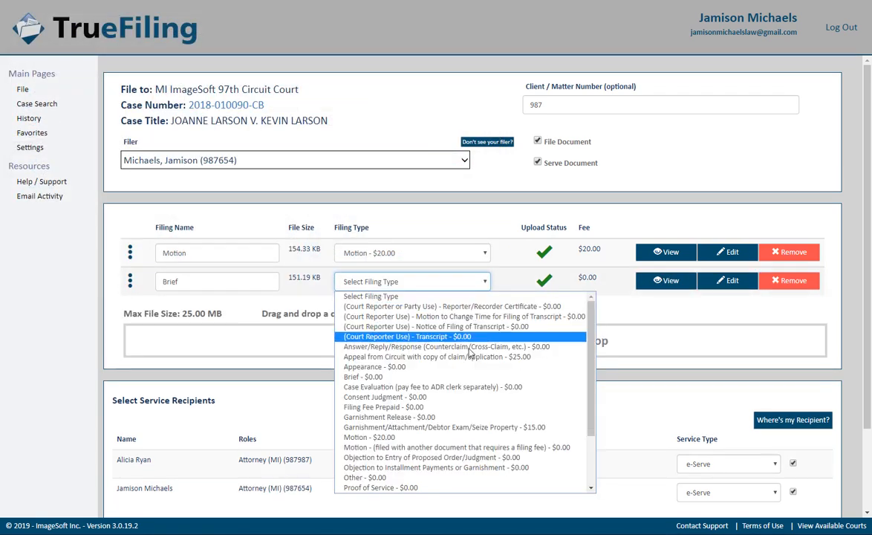
pyautogui.click(446, 377)
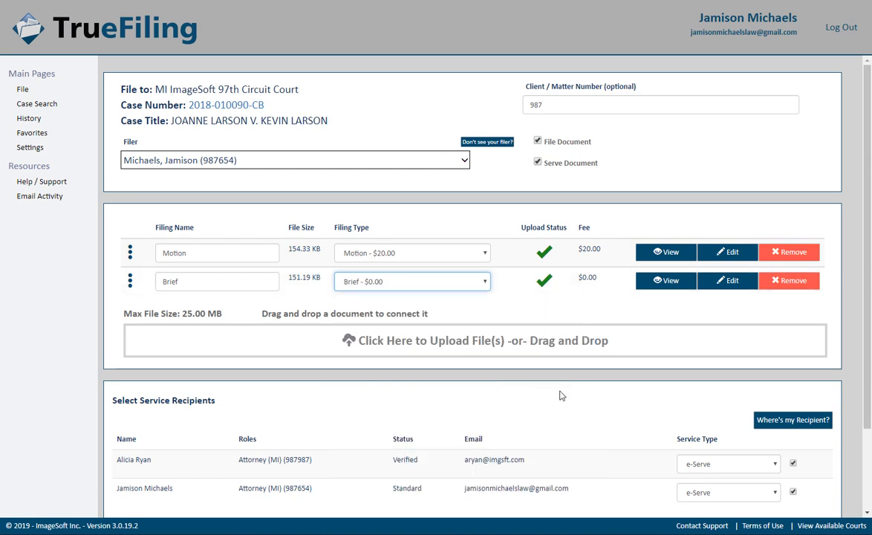
pyautogui.click(860, 383)
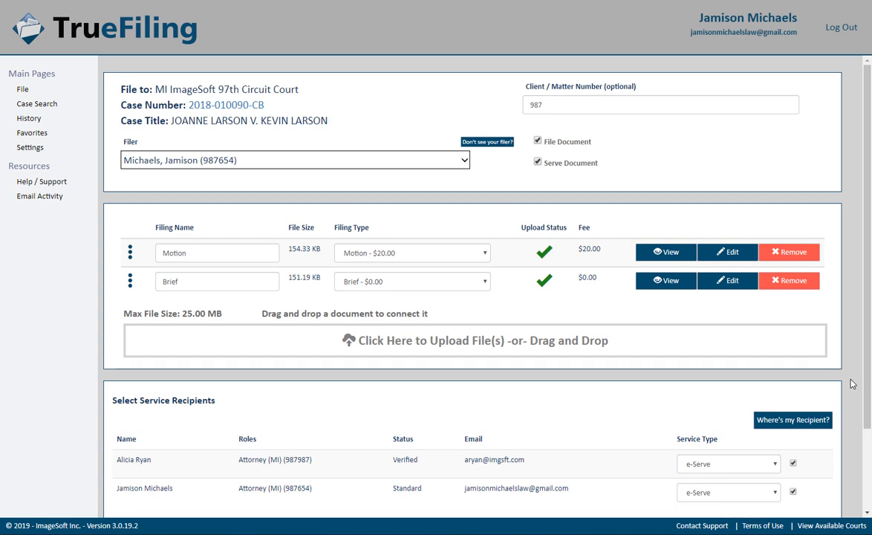
# Step: Open the Add Myself / Connected User list under Select Service Recipients
pyautogui.scroll(-3, 852, 416)
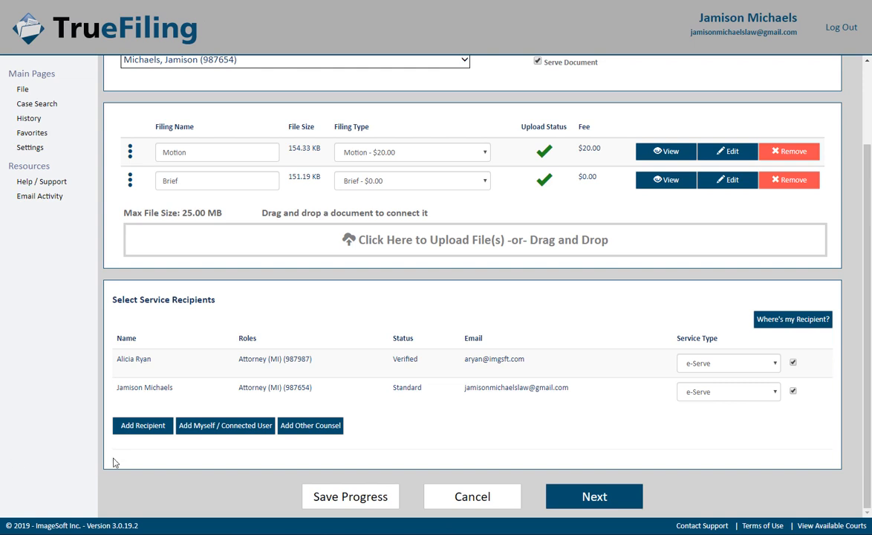
pyautogui.click(208, 426)
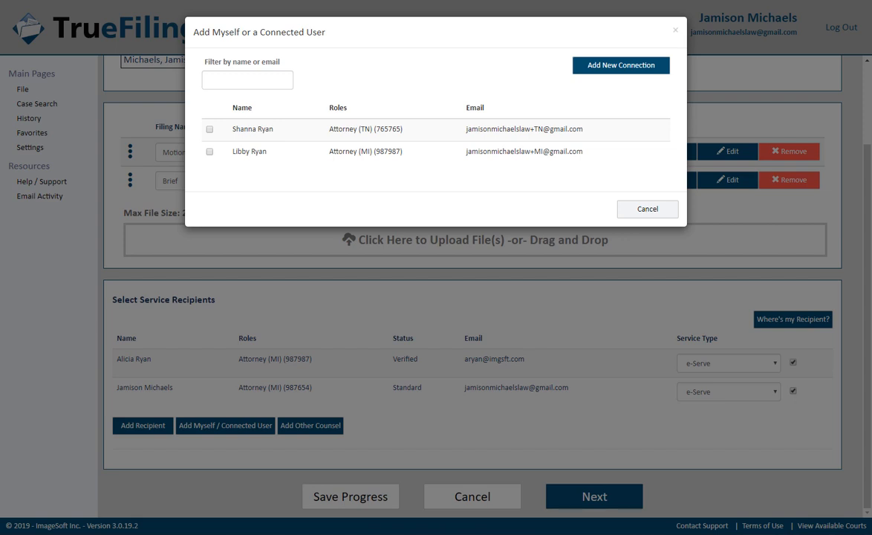
# Step: Select the Michigan connected attorney and add them as a service recipient
pyautogui.click(210, 151)
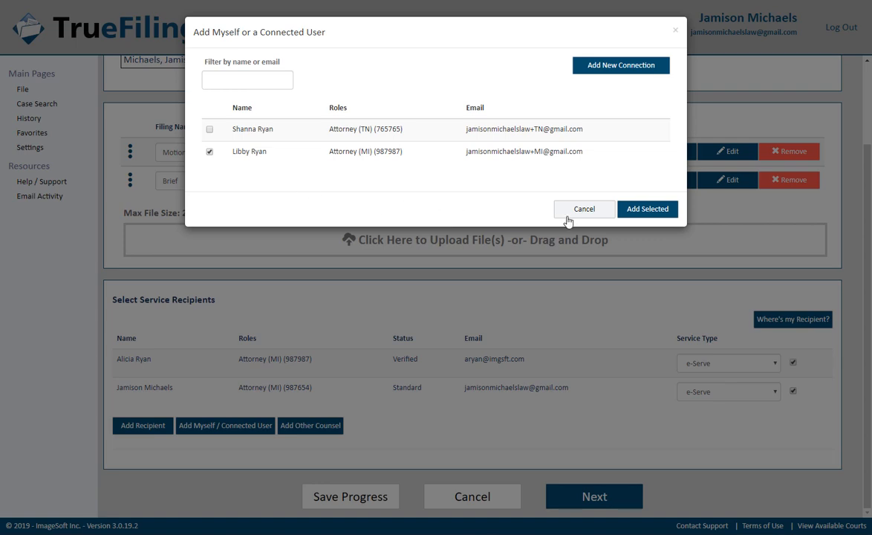
pyautogui.click(638, 215)
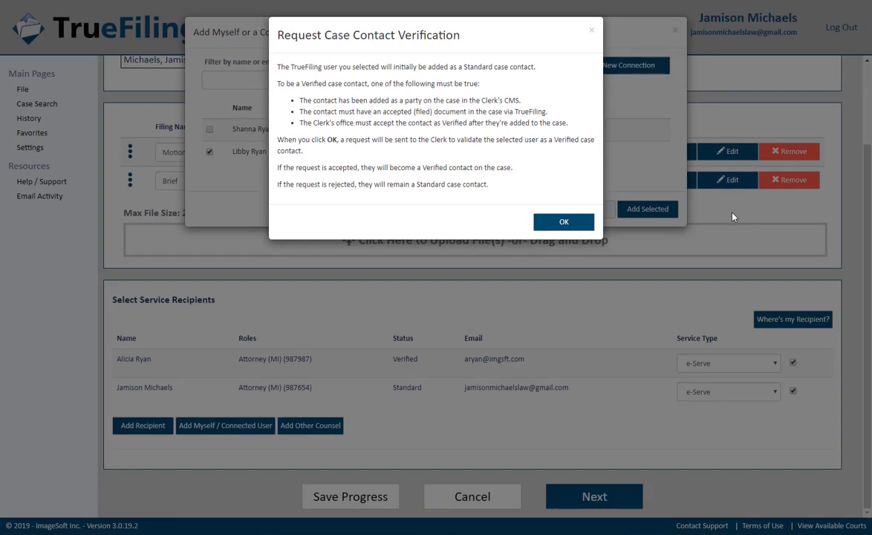
# Step: Confirm the Michigan attorney as a Standard recipient, then bring up the Add Other Counsel search
pyautogui.click(563, 221)
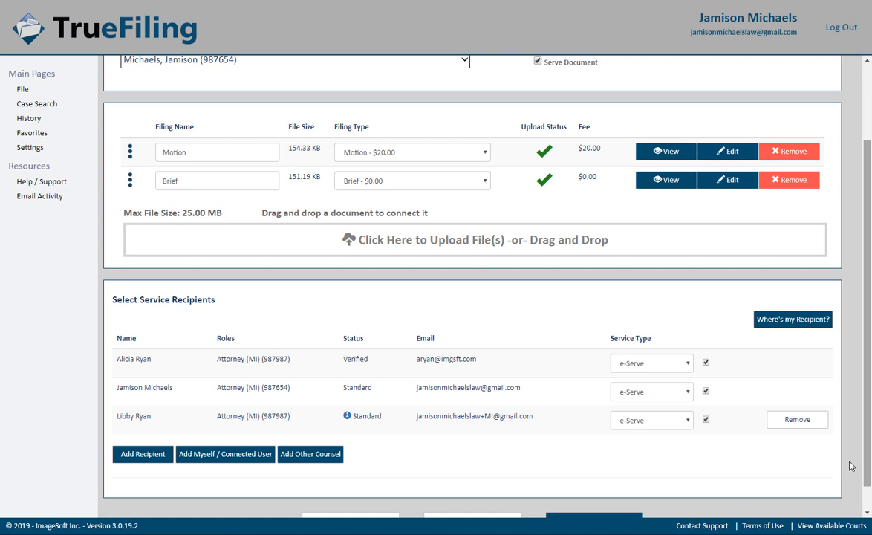
pyautogui.click(318, 456)
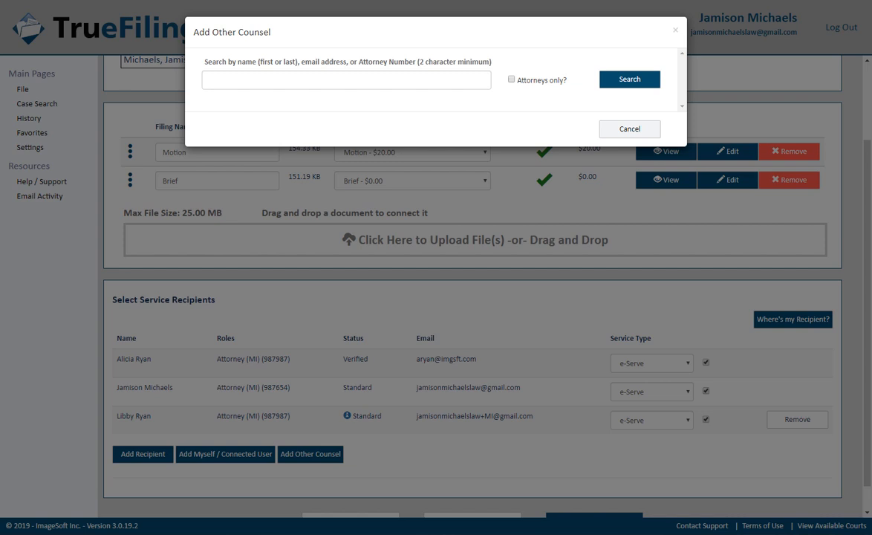
# Step: Search counsel by first name and add the ISSupport result as a fourth Standard e-serve recipient
pyautogui.click(205, 79)
pyautogui.write('Mik')
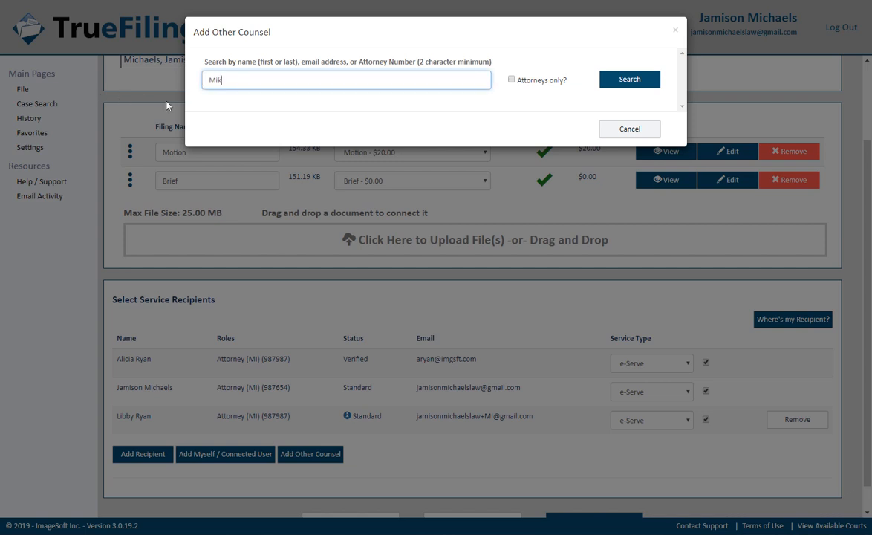
pyautogui.write('e')
pyautogui.press('Return')
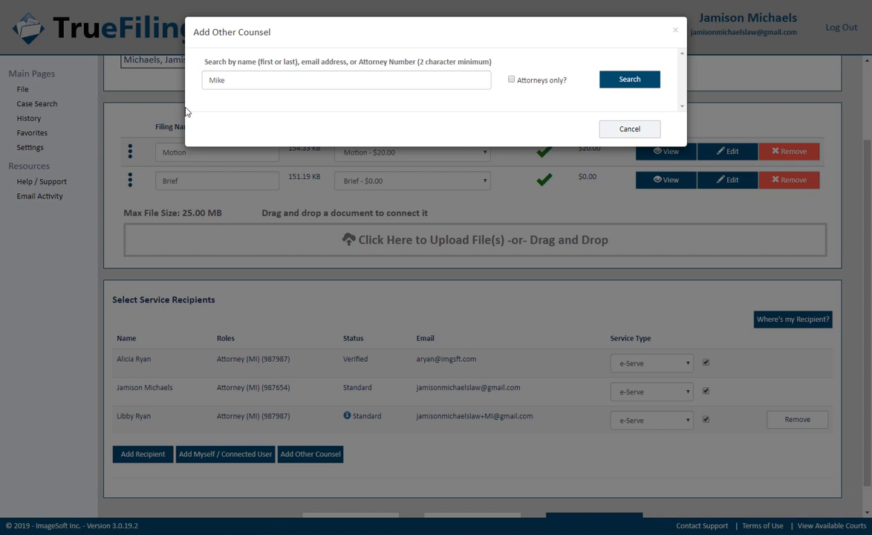
pyautogui.click(607, 83)
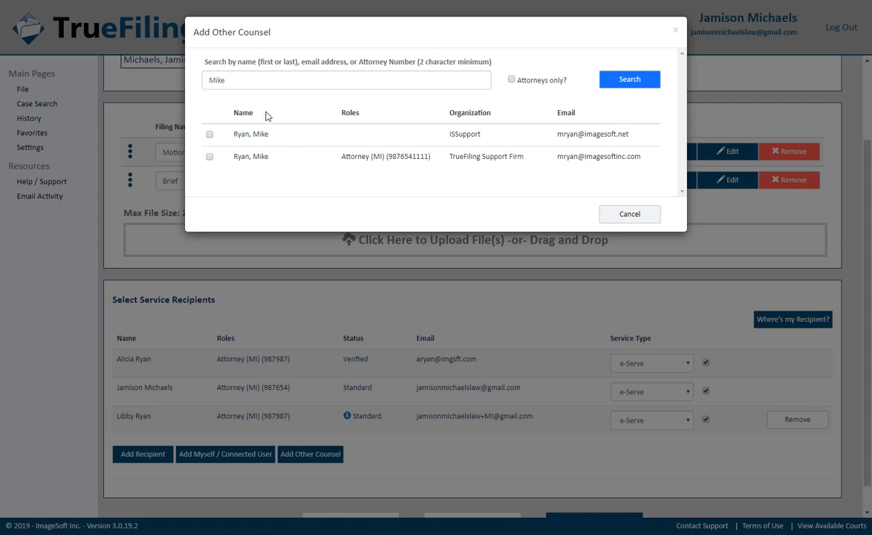
pyautogui.click(209, 134)
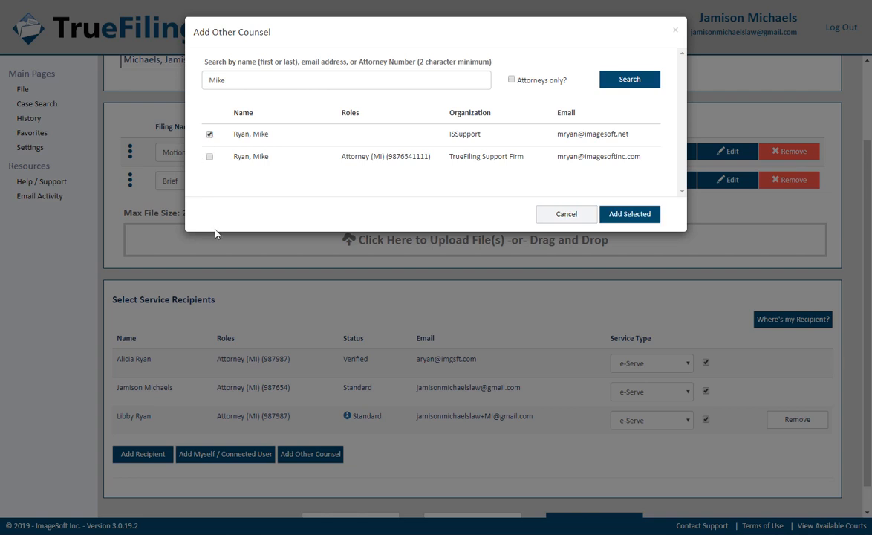
pyautogui.click(622, 215)
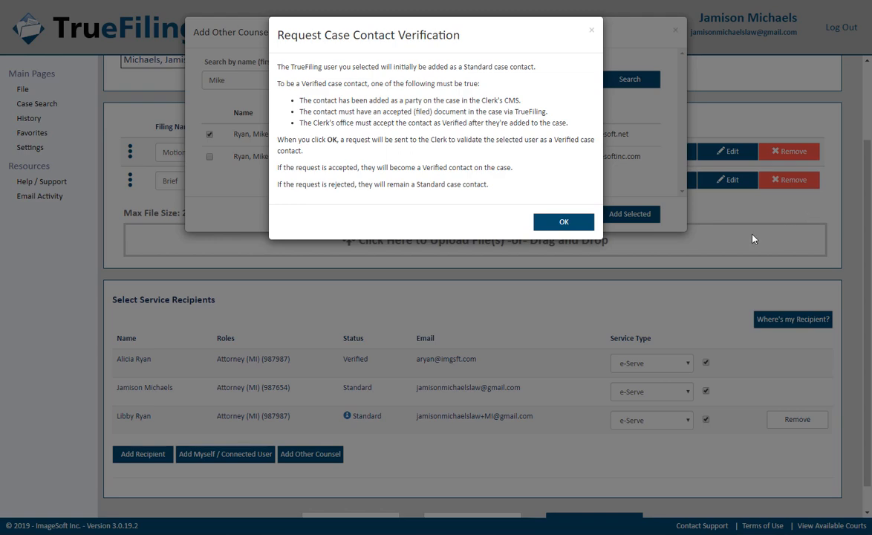
pyautogui.click(591, 225)
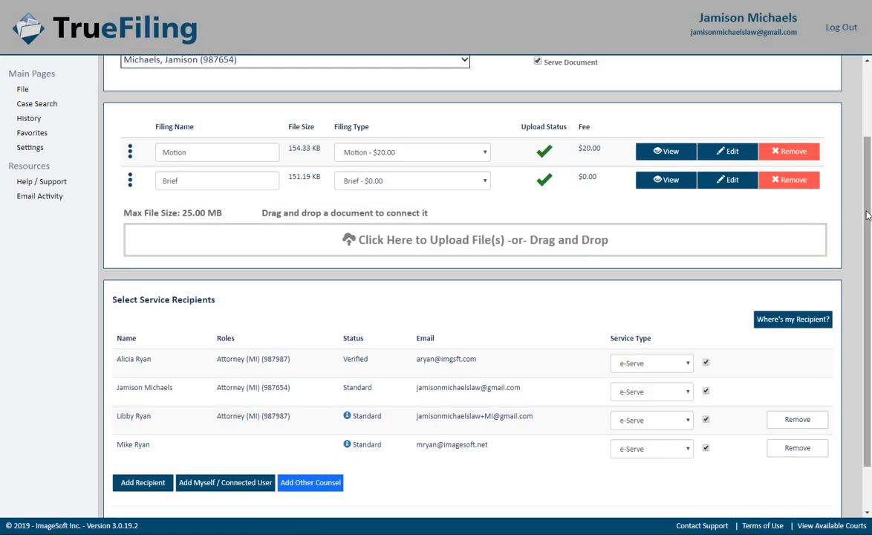
pyautogui.scroll(-2, 867, 262)
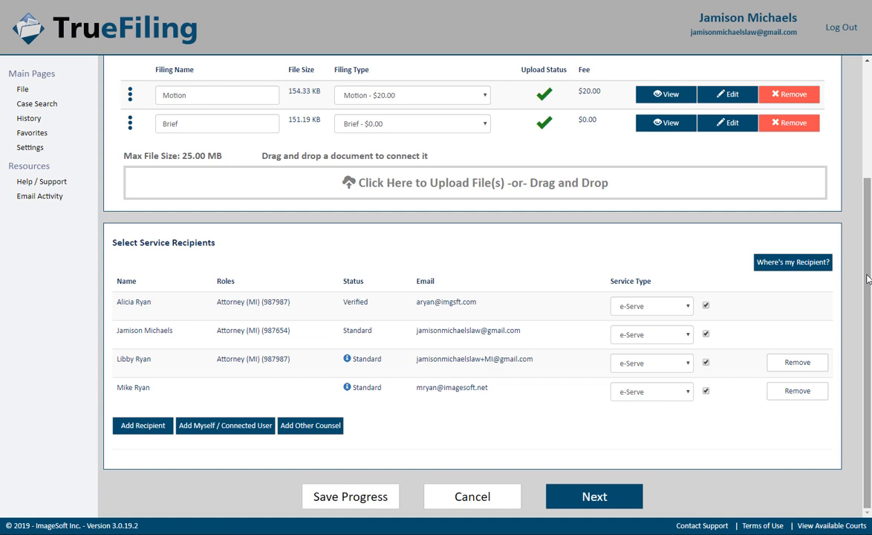
# Step: Add an ad hoc e-serve recipient row with the recipient's full name and pasted email address
pyautogui.click(126, 428)
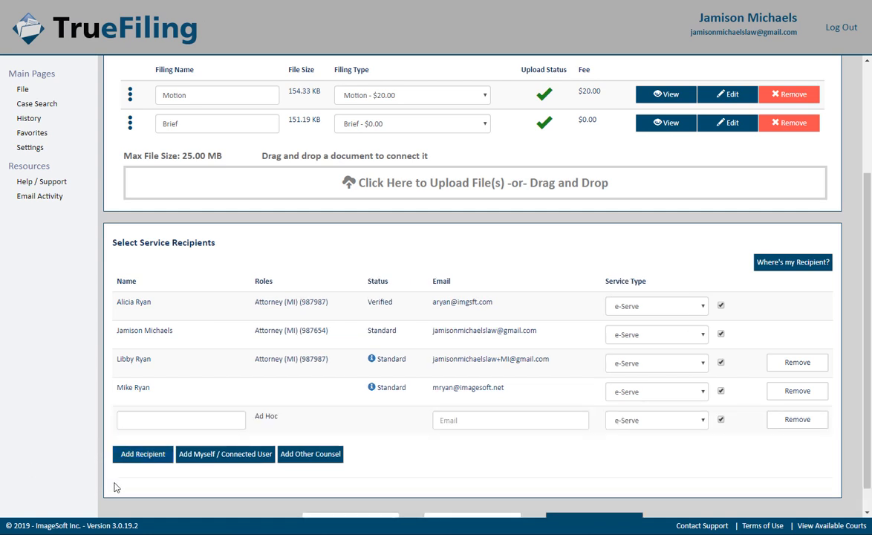
pyautogui.press('Tab')
pyautogui.hotkey('ctrl', 'v')
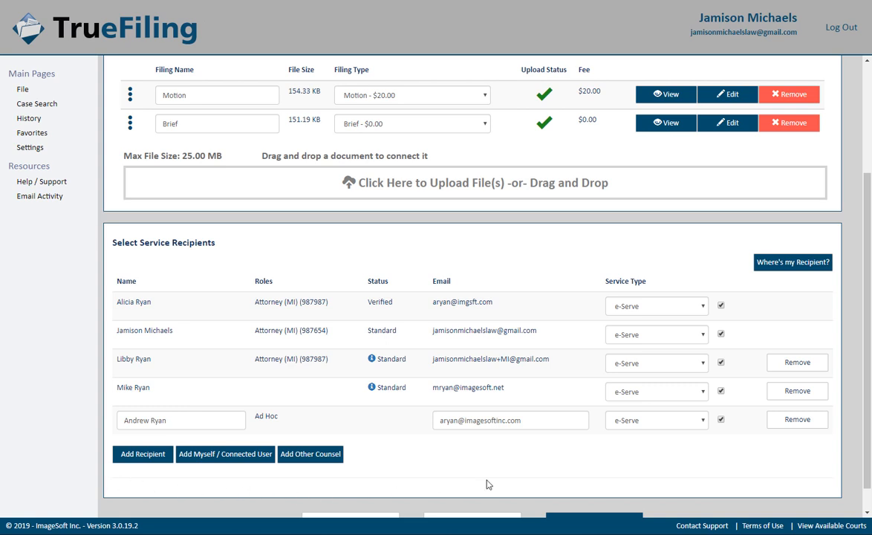
pyautogui.scroll(-1, 868, 446)
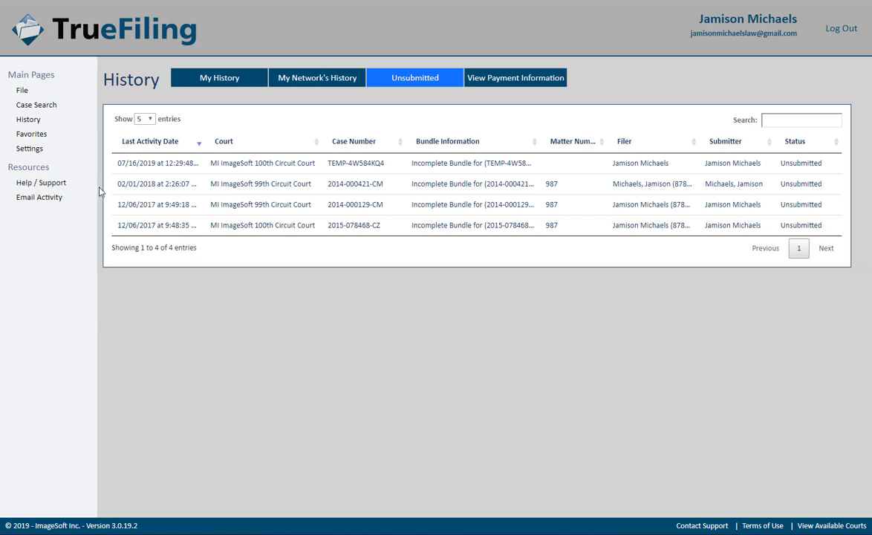
# Step: Reopen the unsubmitted Motion and Brief bundle from the History list
pyautogui.click(194, 164)
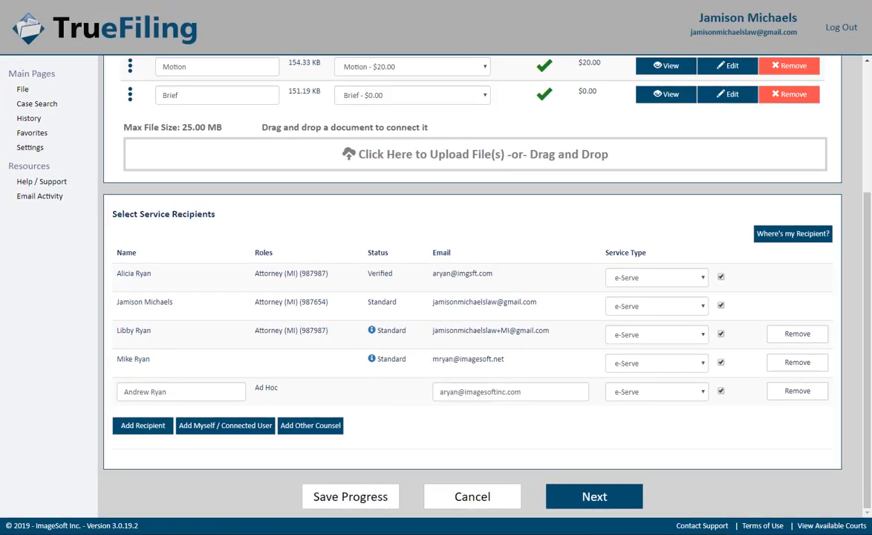
# Step: Validate the Motion and Brief filing and continue to the $20.60 Checkout
pyautogui.click(617, 501)
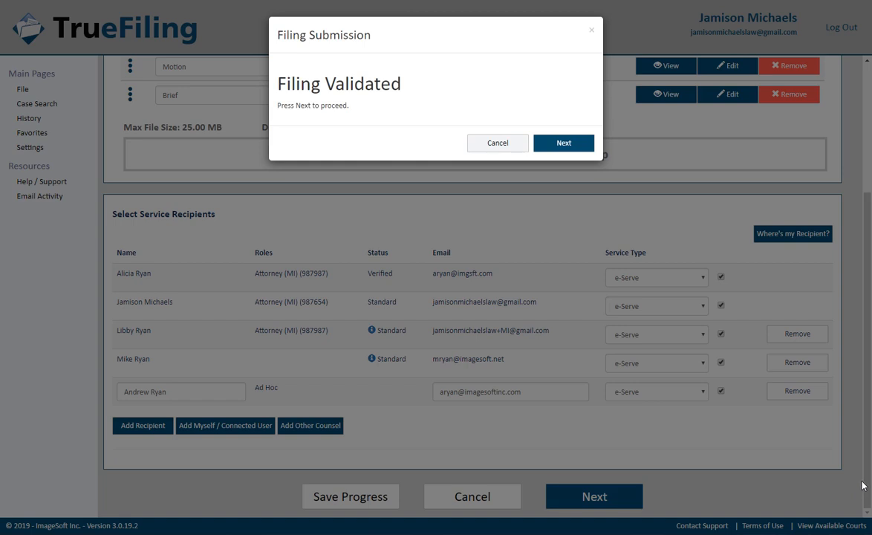
pyautogui.click(586, 146)
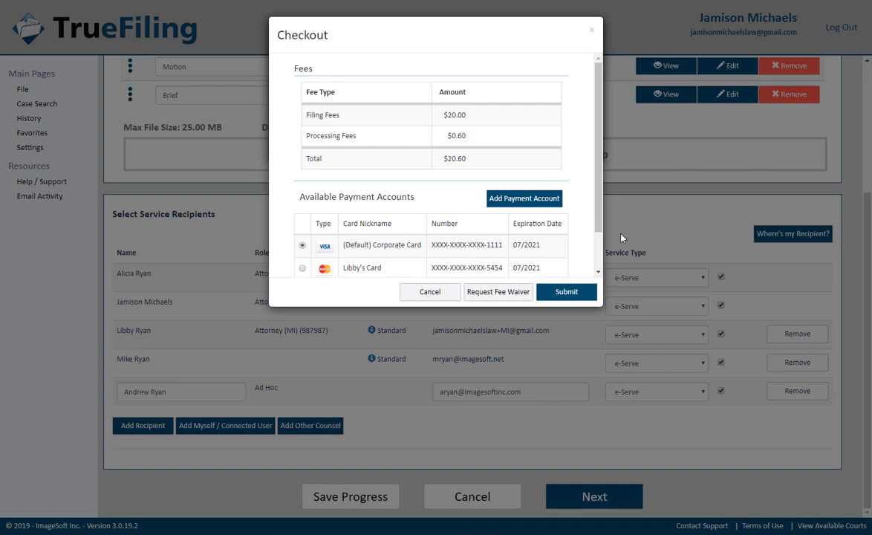
# Step: Submit the filing with the default Corporate Card and acknowledge success to reach My History
pyautogui.click(590, 292)
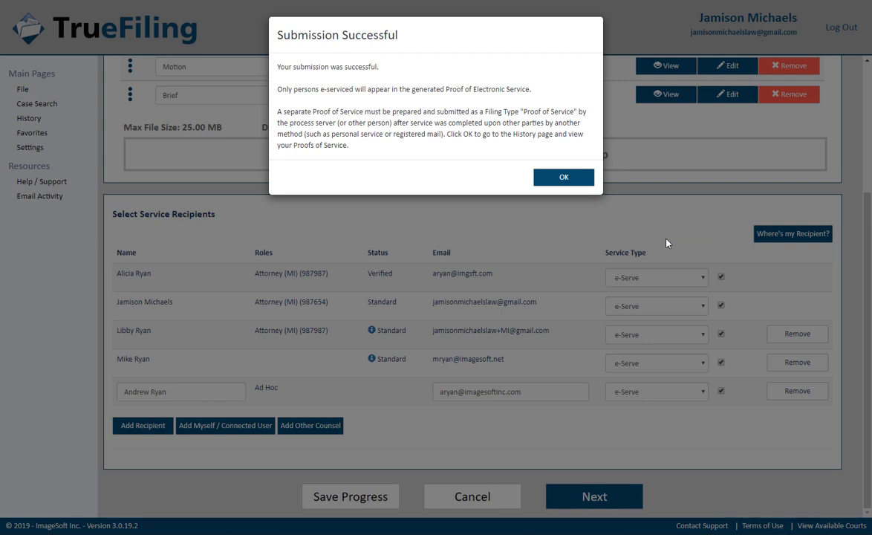
pyautogui.click(585, 187)
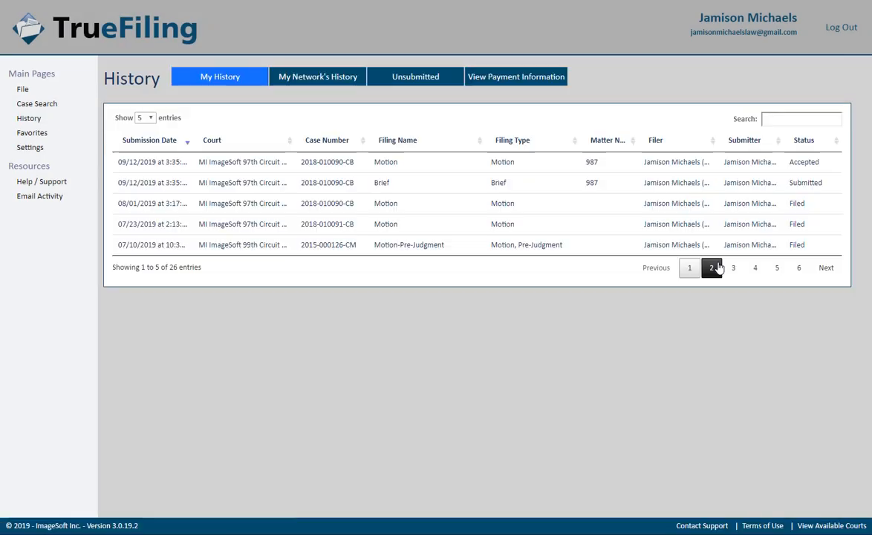